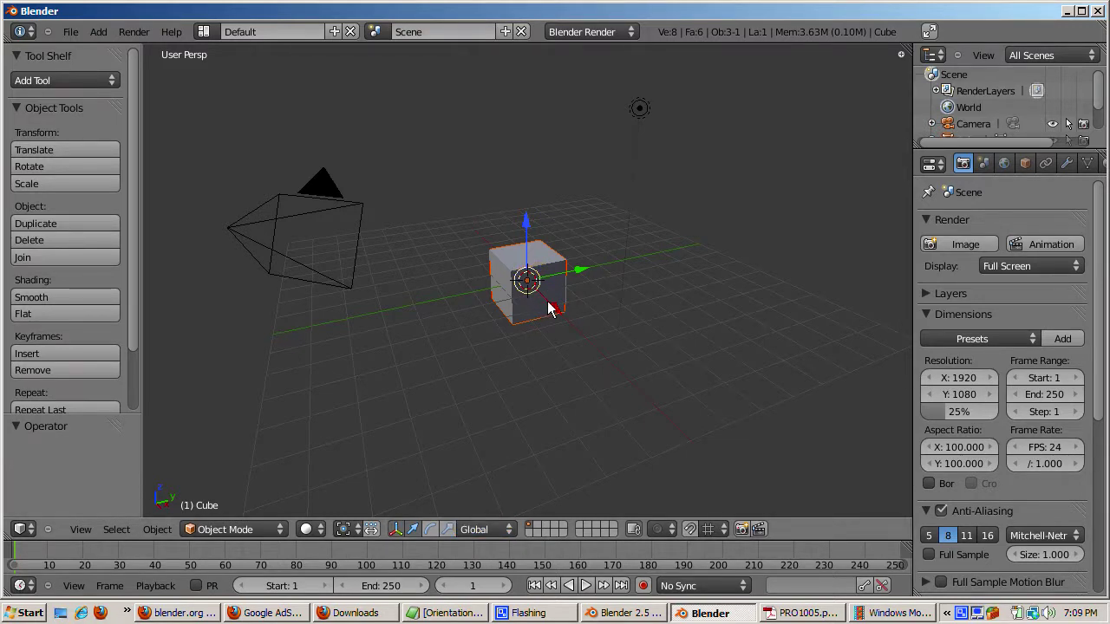
# - Show the transform orientation list from the Global dropdown in the 3D View header
pyautogui.click(509, 527)
# - Add a torus mesh to the scene with Shift+A
pyautogui.hotkey('shift', 'a')
pyautogui.moveTo(635, 282)
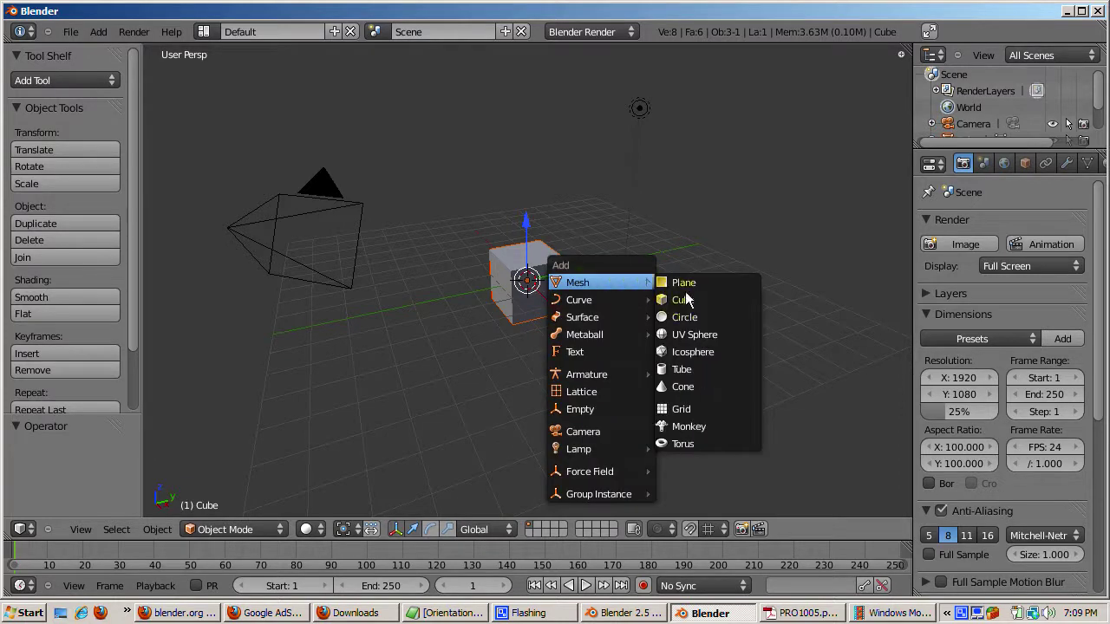
pyautogui.click(686, 445)
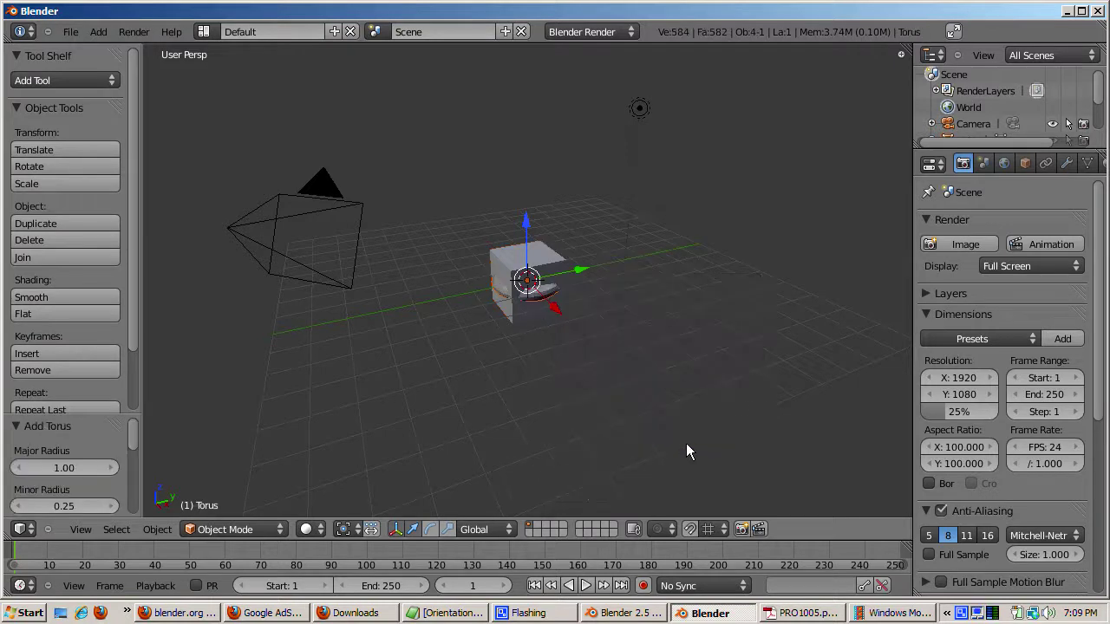
# - Move the torus to the cube's left, then slide it forward along X
pyautogui.press('g')
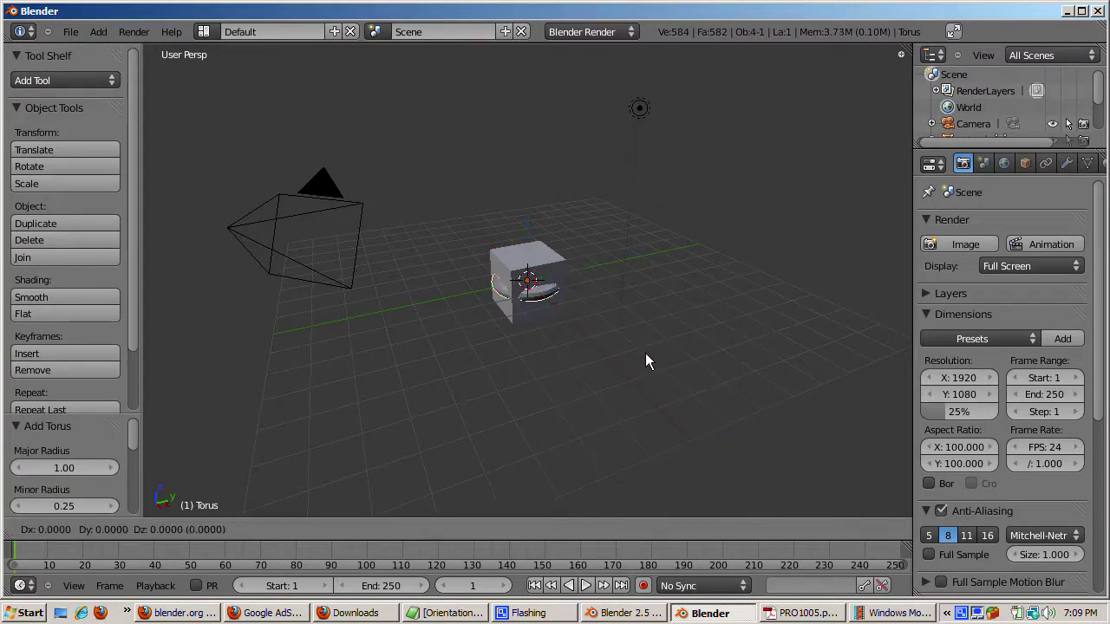
pyautogui.click(522, 380)
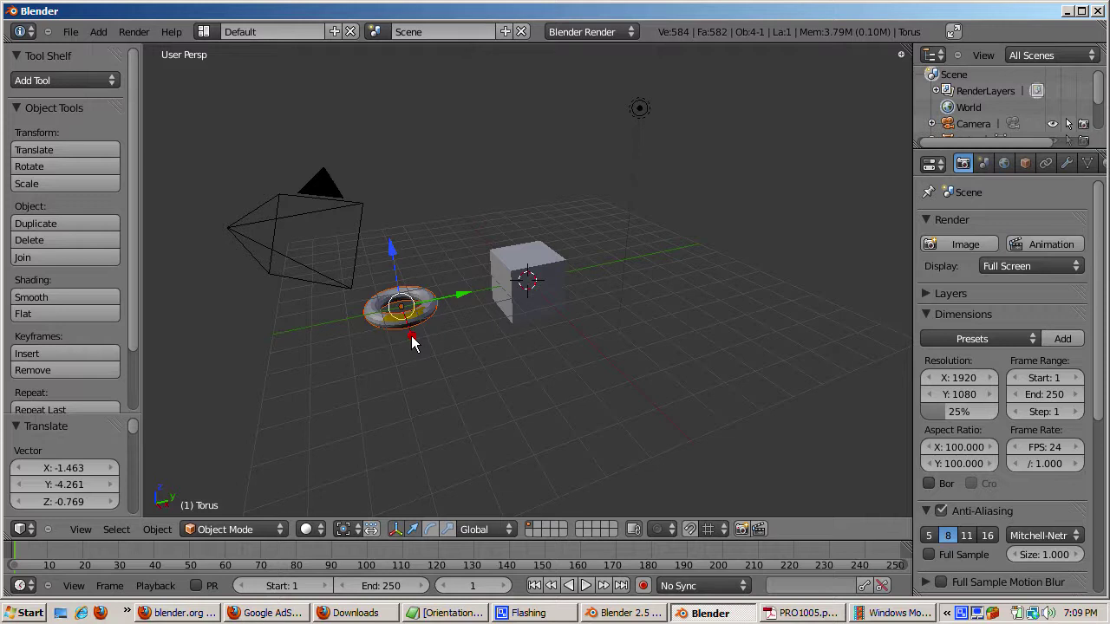
pyautogui.moveTo(412, 337); pyautogui.dragTo(433, 332)
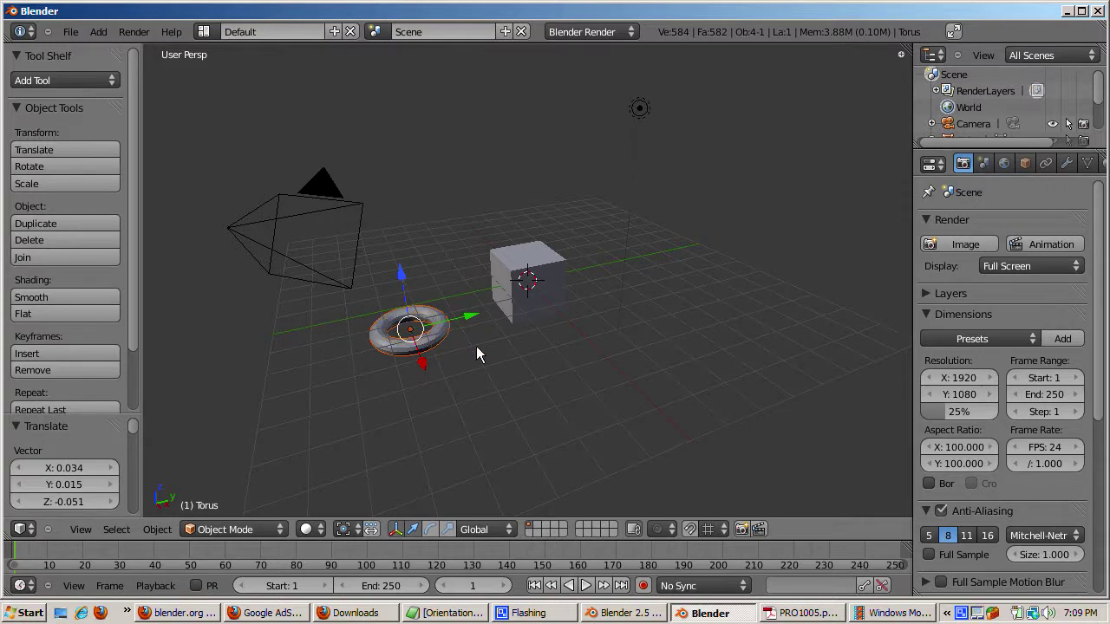
# - From front view, tilt the torus 45° about the global Y axis
pyautogui.press('KP_1')
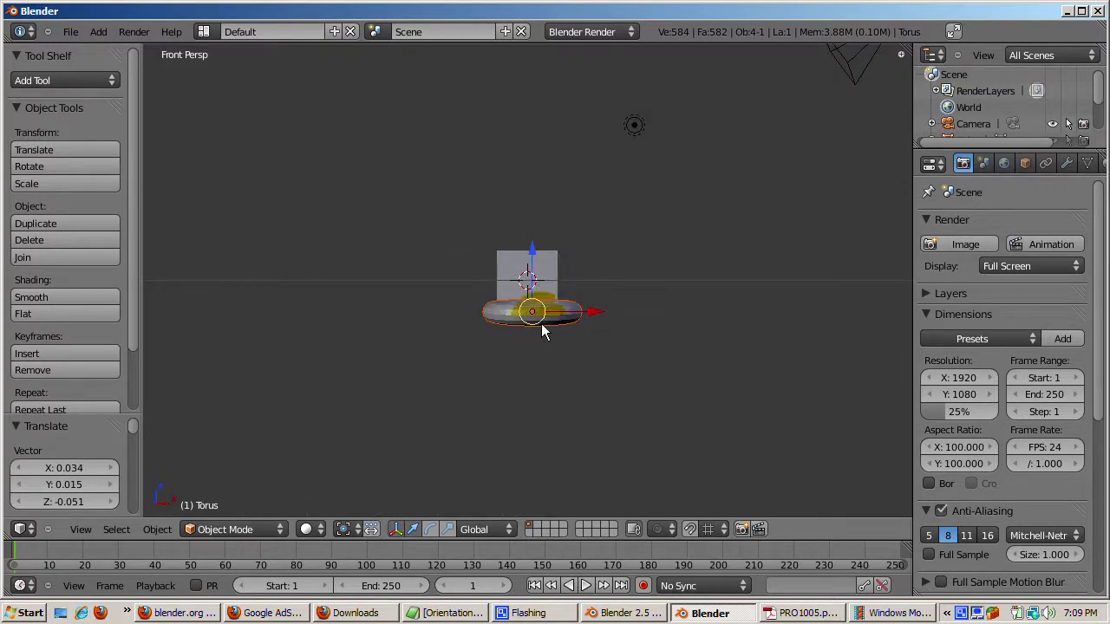
pyautogui.press('r')
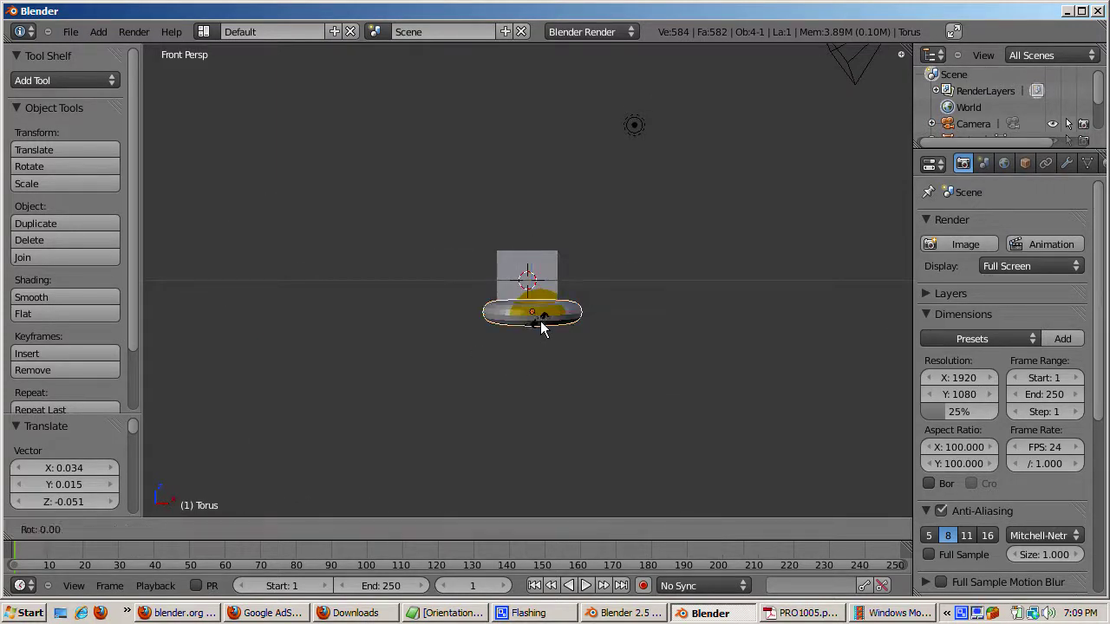
pyautogui.press('y')
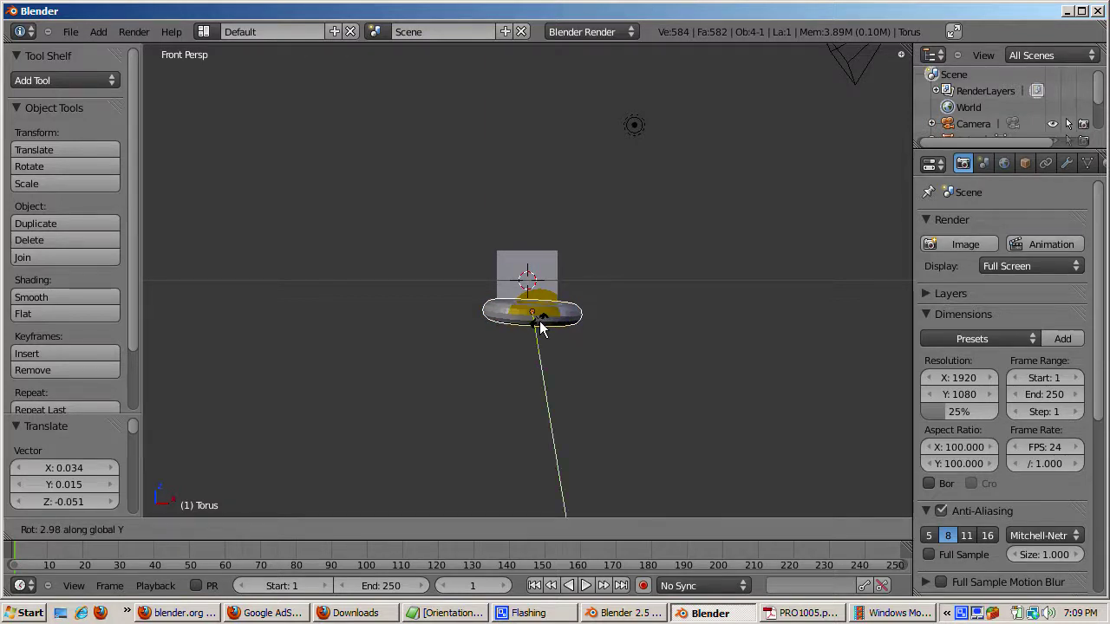
pyautogui.write('45')
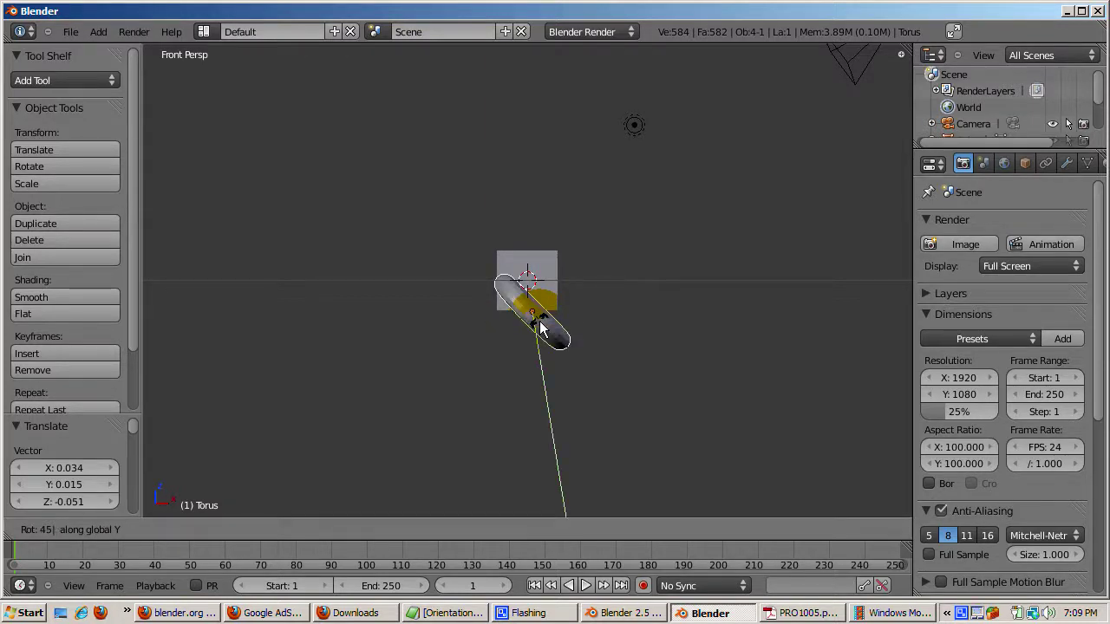
pyautogui.press('Return')
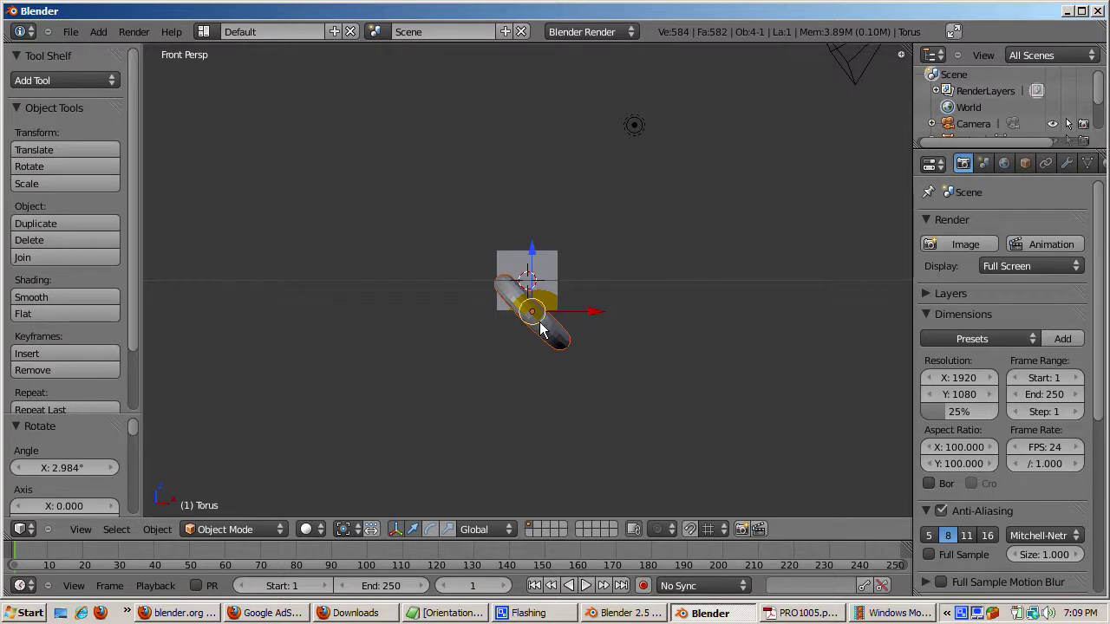
# - Nudge the torus along X, then rotate it about 61.9° around X with the rotation rings
pyautogui.moveTo(596, 311)
pyautogui.mouseDown()
pyautogui.moveTo(617, 303)
pyautogui.moveTo(582, 310)
pyautogui.mouseUp()
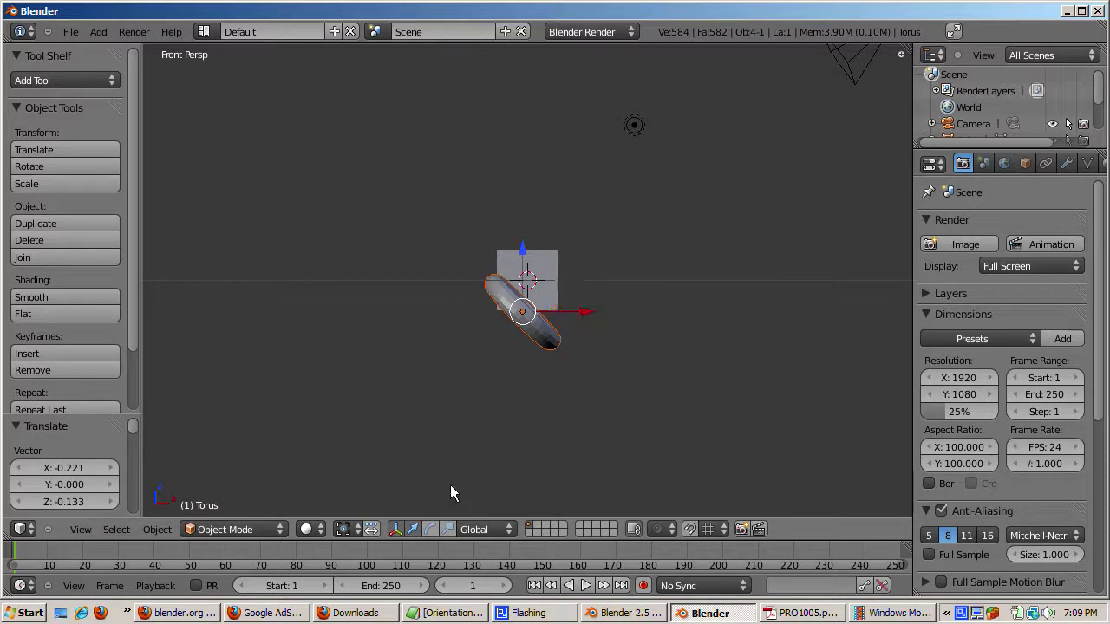
pyautogui.click(430, 528)
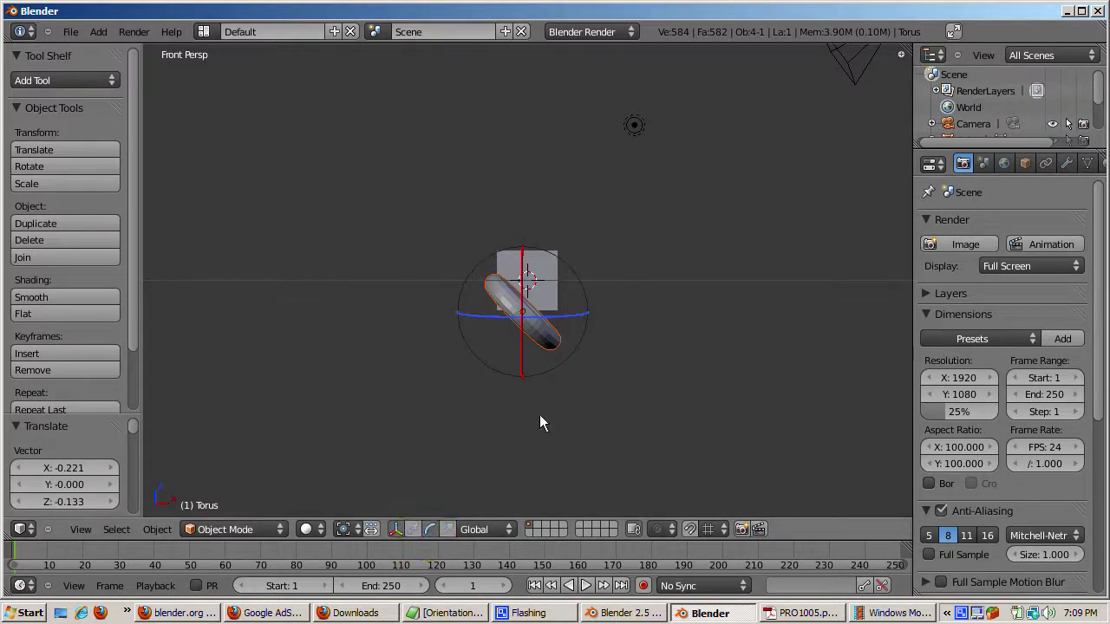
pyautogui.scroll(2, 540, 415)
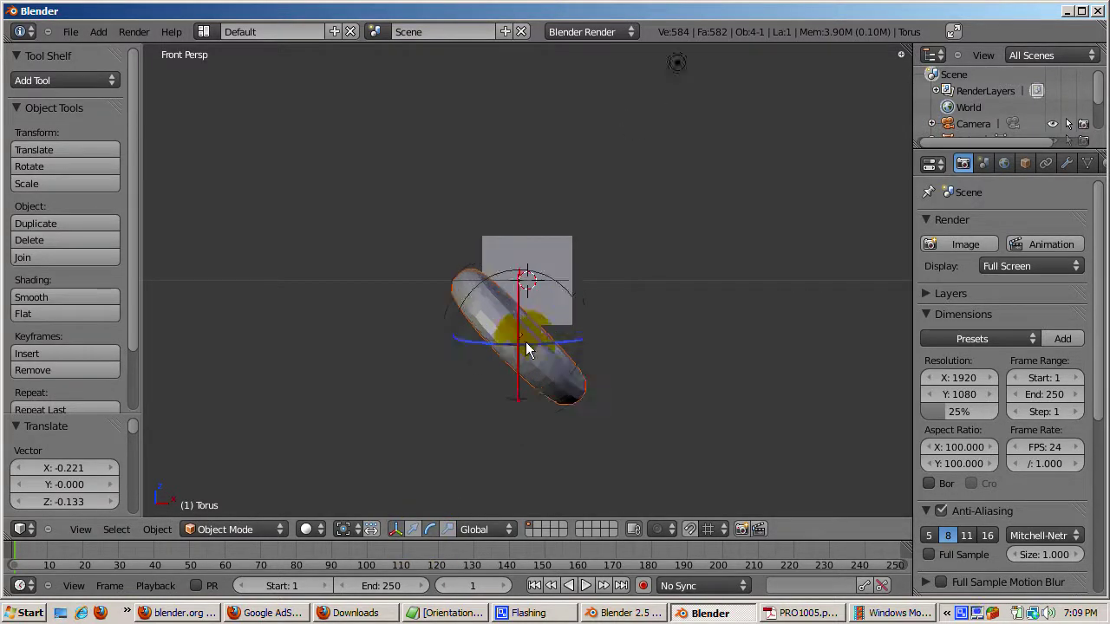
pyautogui.moveTo(525, 345); pyautogui.dragTo(515, 346)
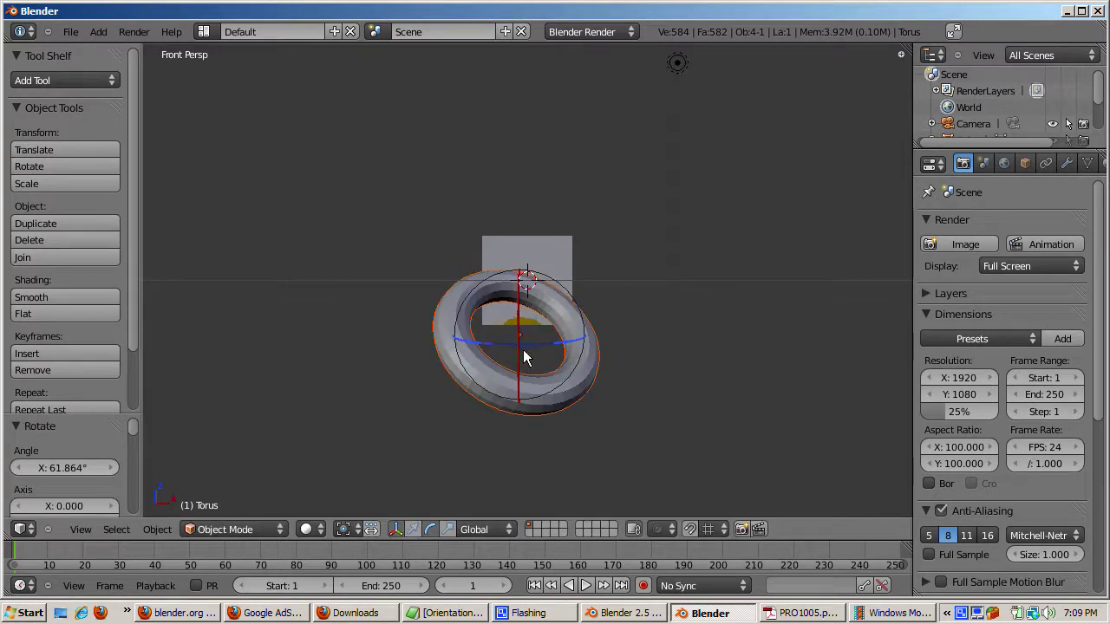
# - Set orientation to Local and move the torus along its local Z and X axes
pyautogui.click(479, 529)
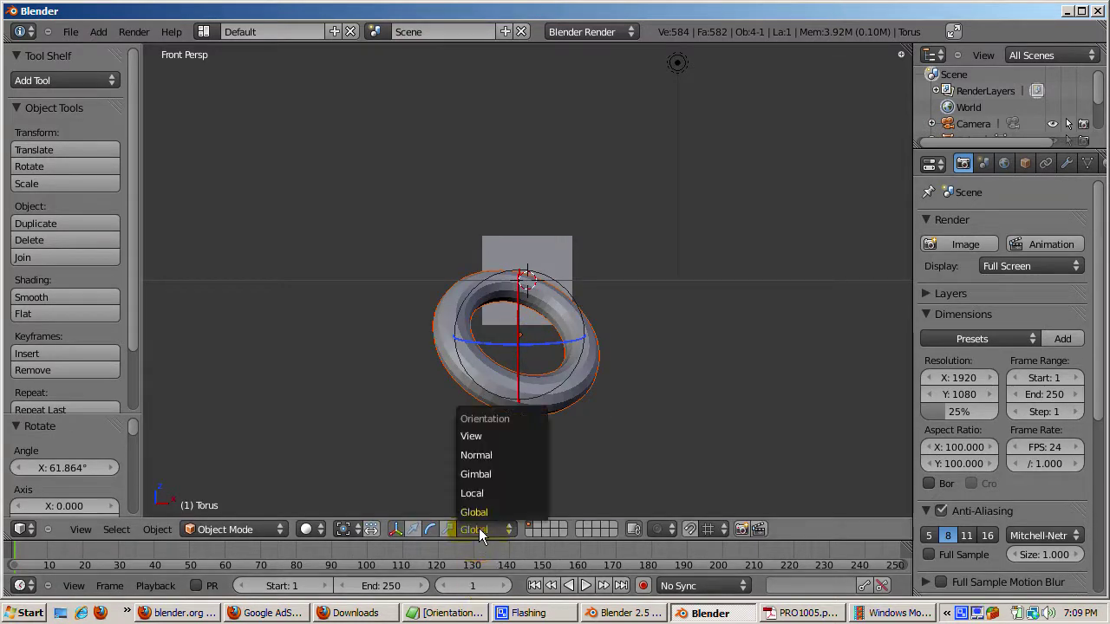
pyautogui.click(482, 495)
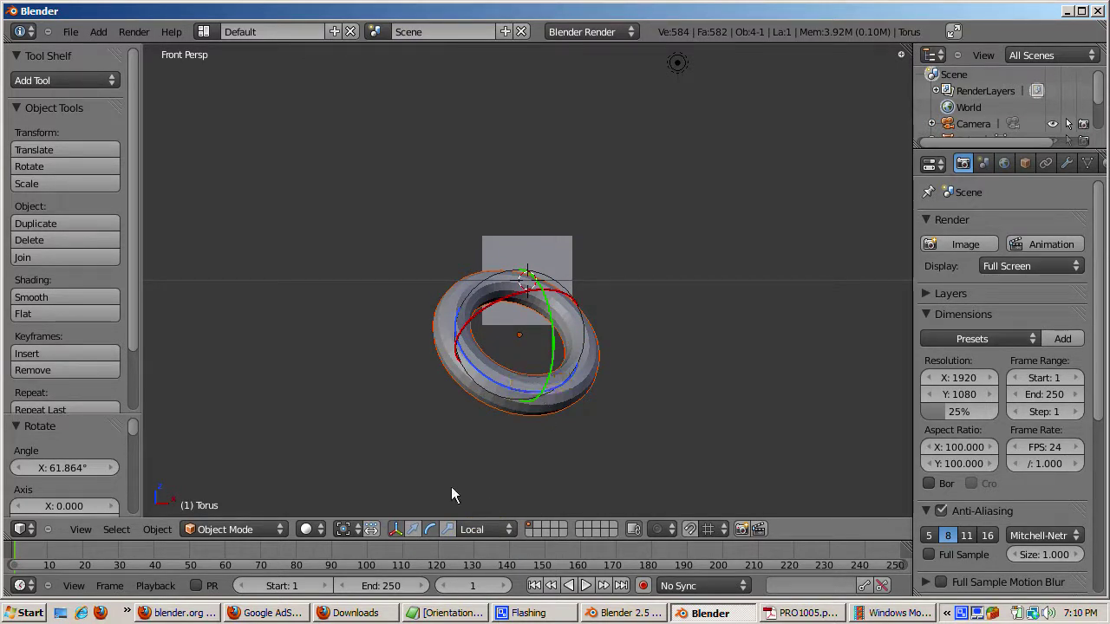
pyautogui.click(408, 528)
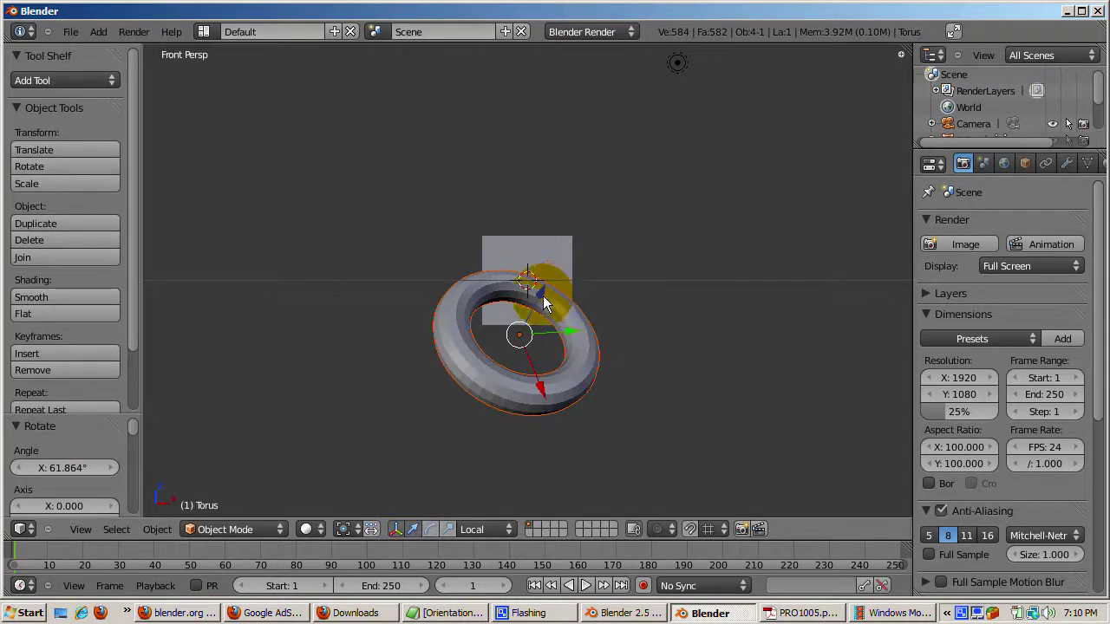
pyautogui.moveTo(541, 294)
pyautogui.mouseDown()
pyautogui.moveTo(559, 282)
pyautogui.moveTo(540, 303)
pyautogui.mouseUp()
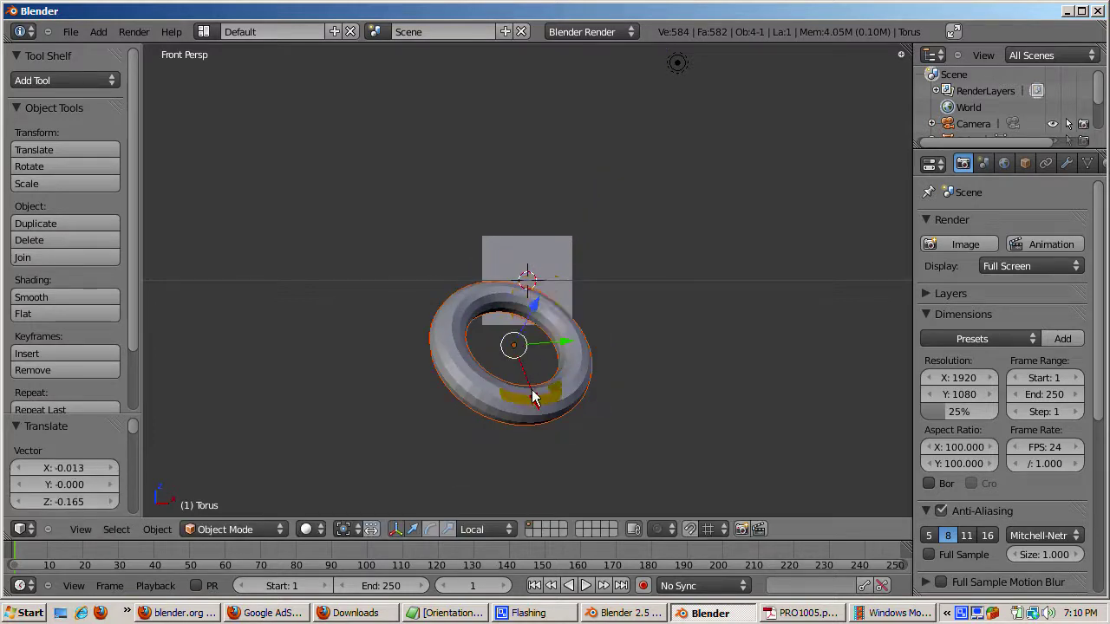
pyautogui.moveTo(533, 398); pyautogui.dragTo(530, 332)
# - Select the cube and rotate it 45° about the global Y axis
pyautogui.rightClick(561, 258)
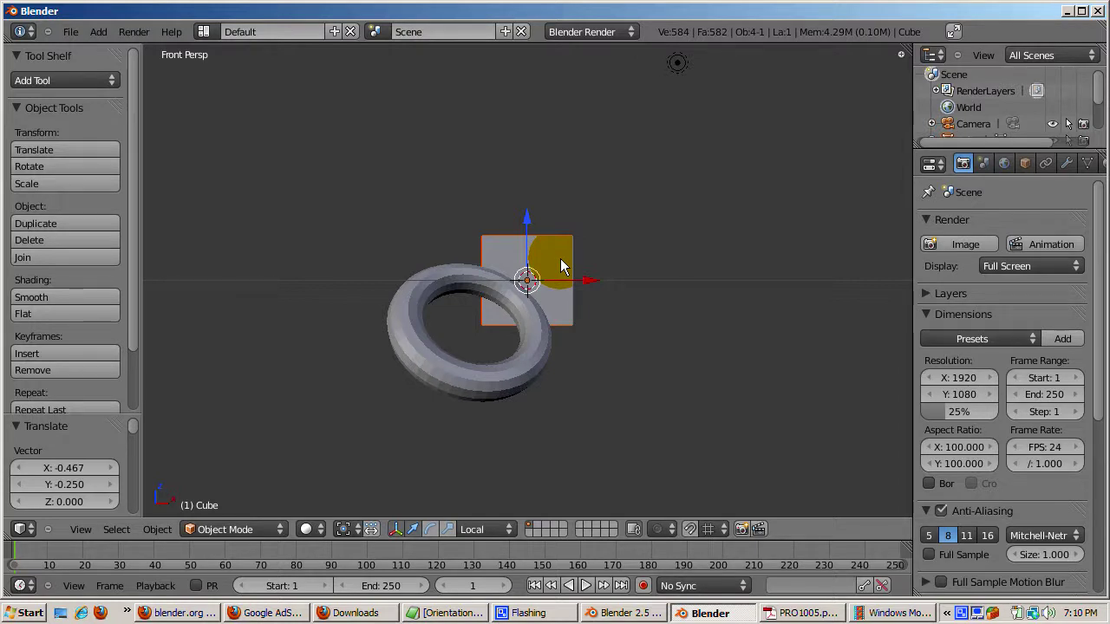
pyautogui.press('r')
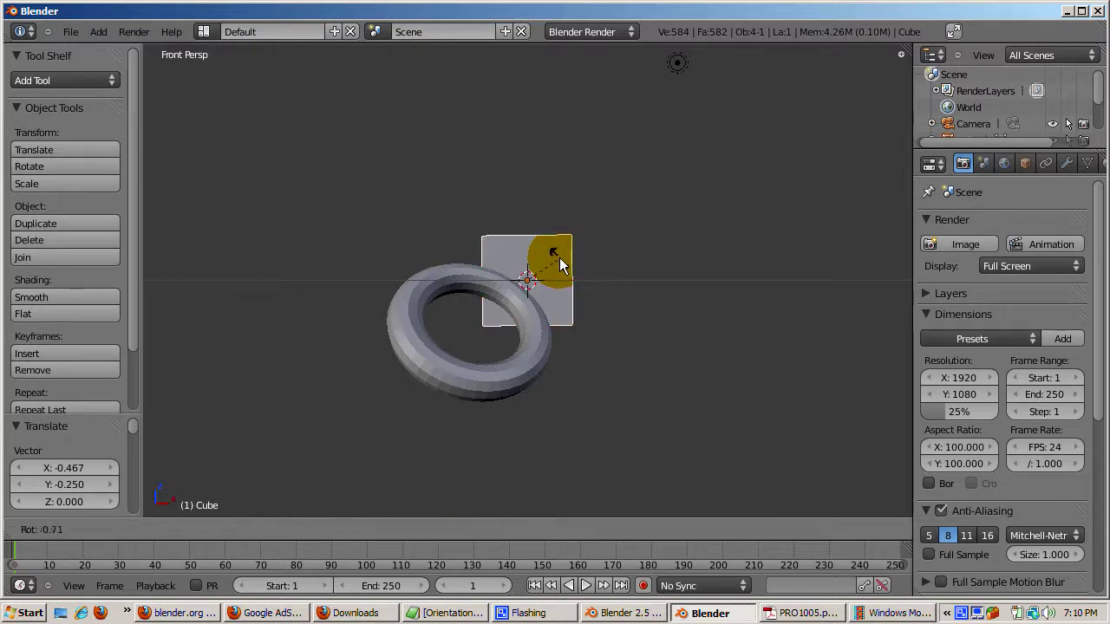
pyautogui.press('y')
pyautogui.write('45')
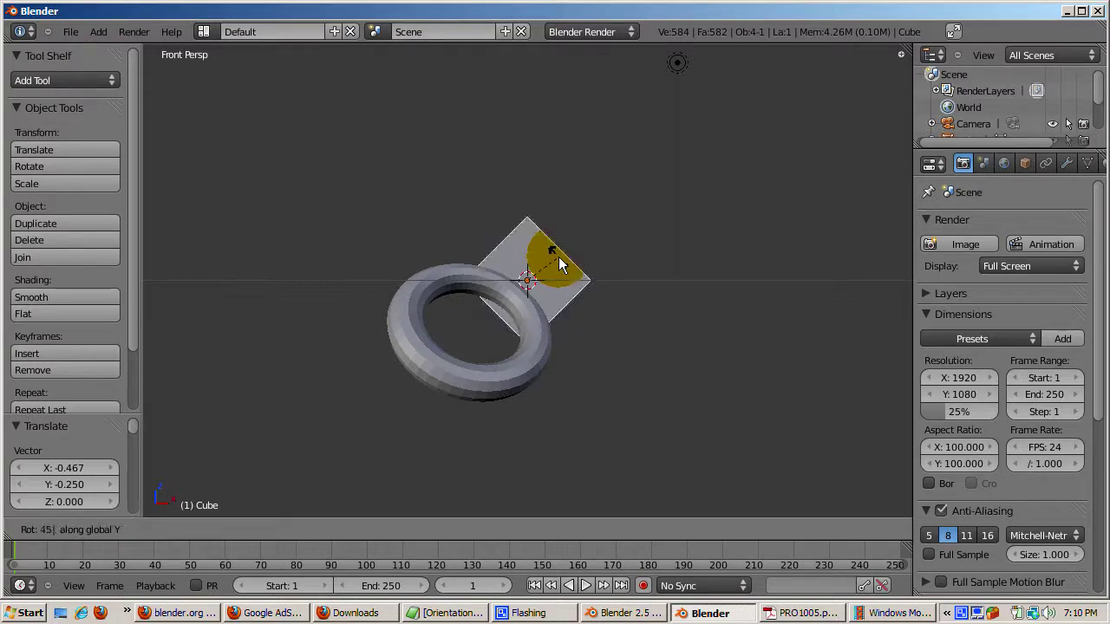
pyautogui.press('Return')
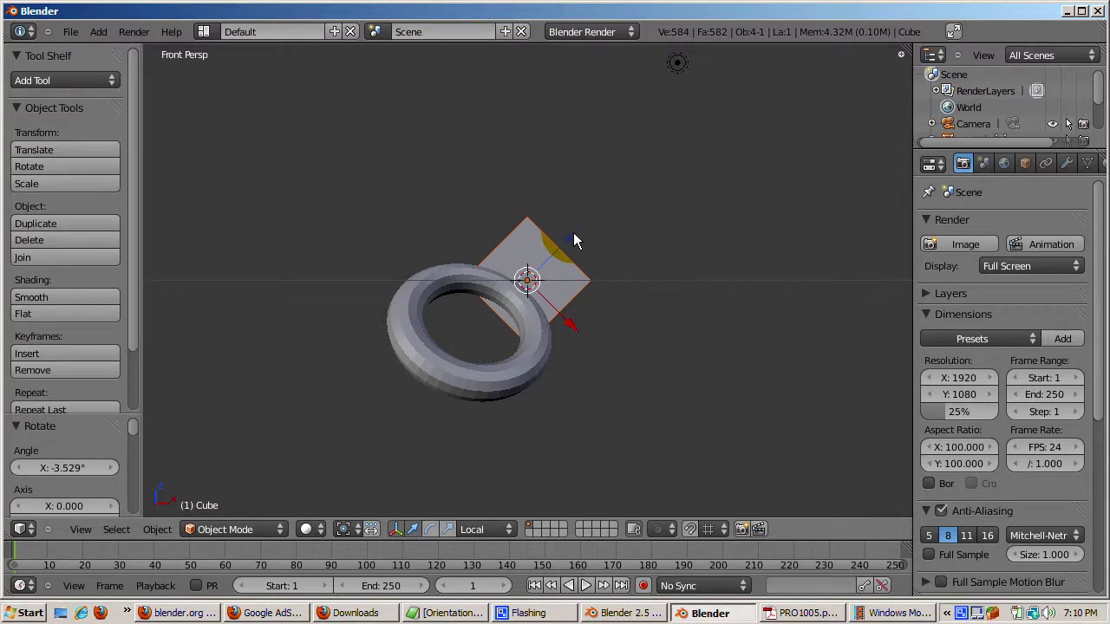
# - Scale the torus along its local blue and red axes with the scale handles
pyautogui.rightClick(500, 380)
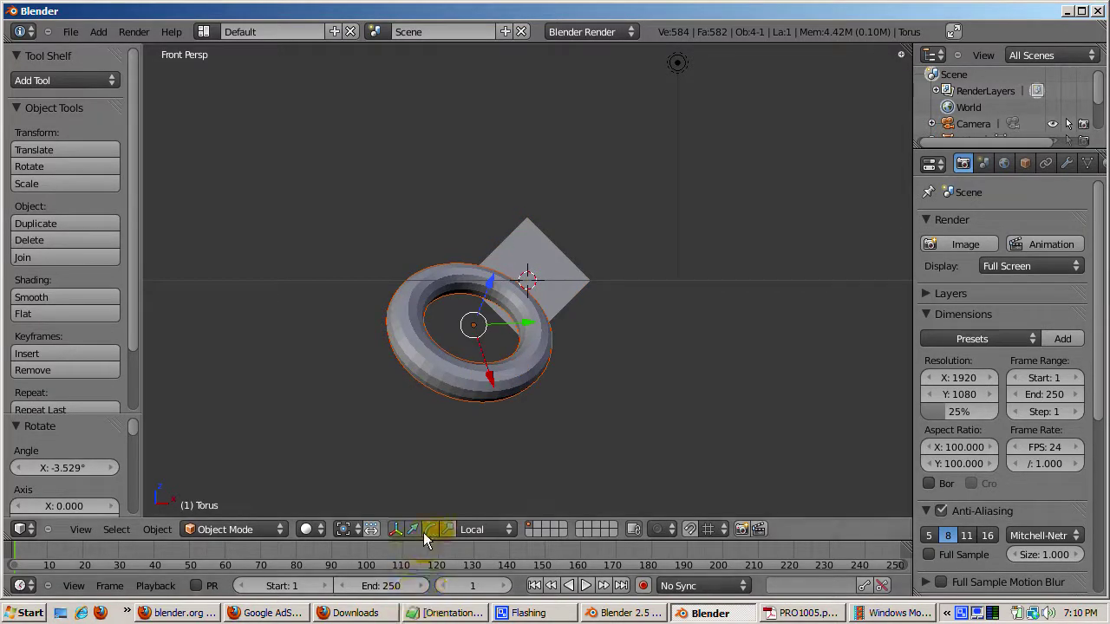
pyautogui.keyDown('shift'); pyautogui.click(448, 531); pyautogui.keyUp('shift')
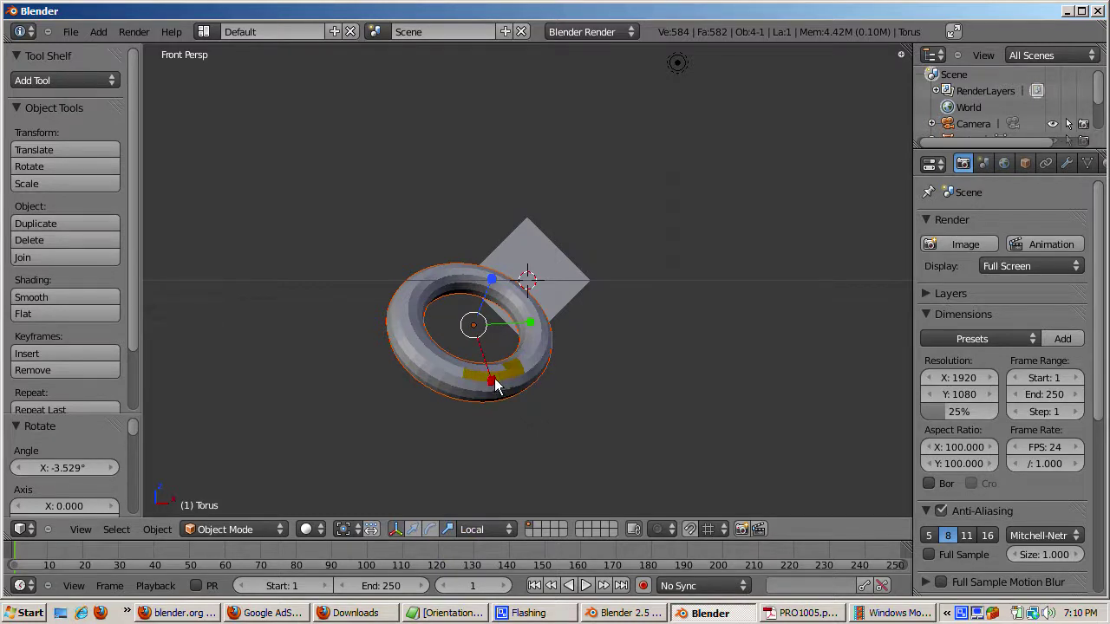
pyautogui.moveTo(506, 269); pyautogui.dragTo(527, 235)
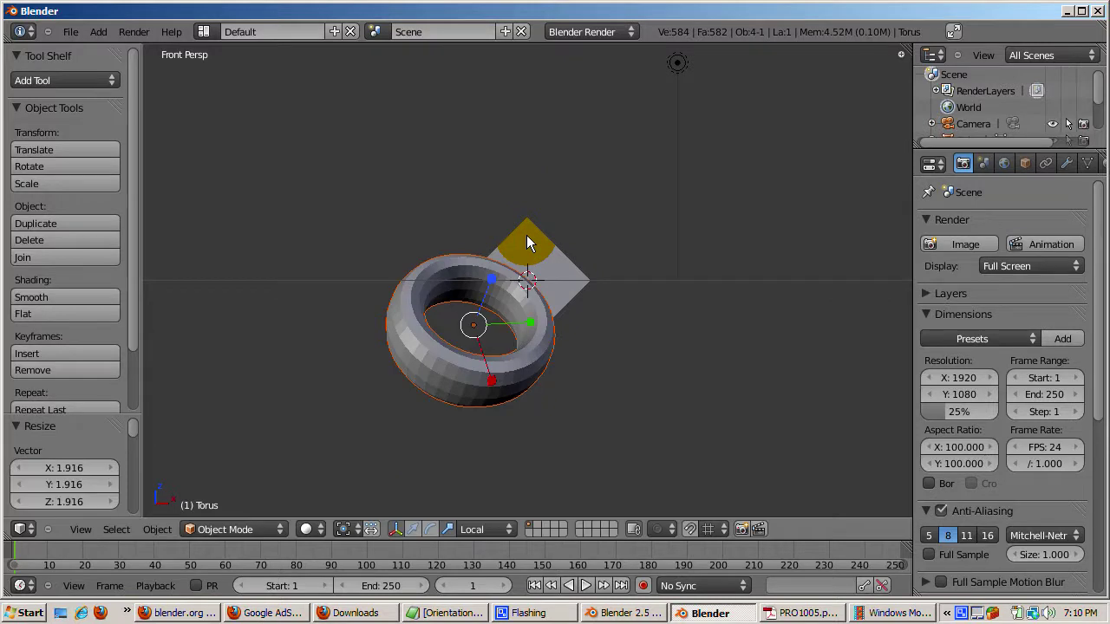
pyautogui.moveTo(492, 383); pyautogui.dragTo(500, 413)
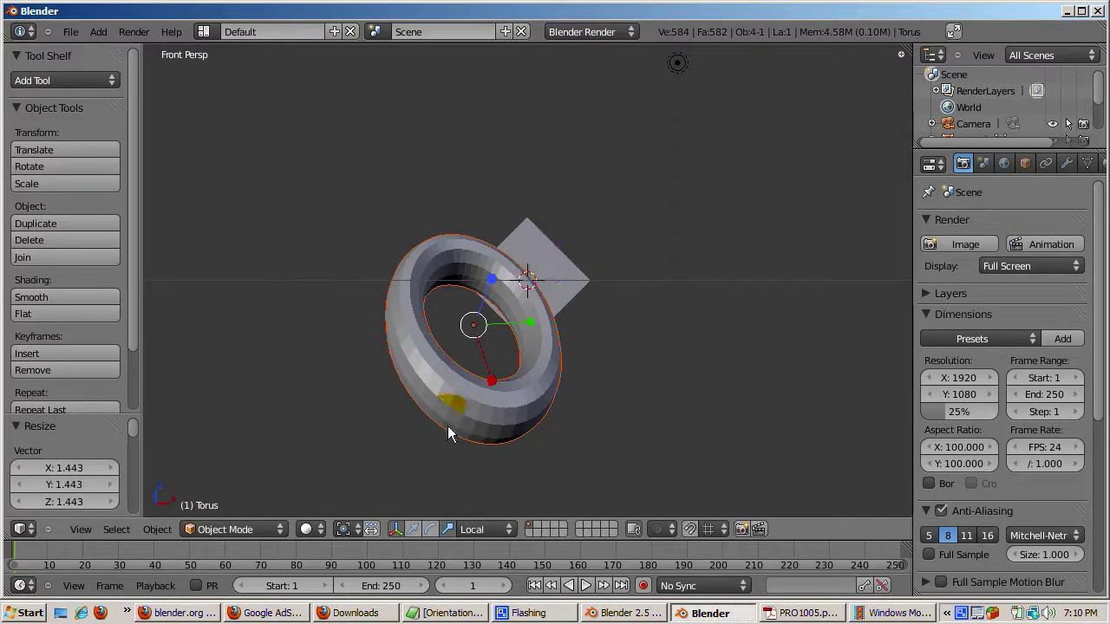
# - Rotate the torus about its local axes, finishing with a roughly −23° turn
pyautogui.click(431, 529)
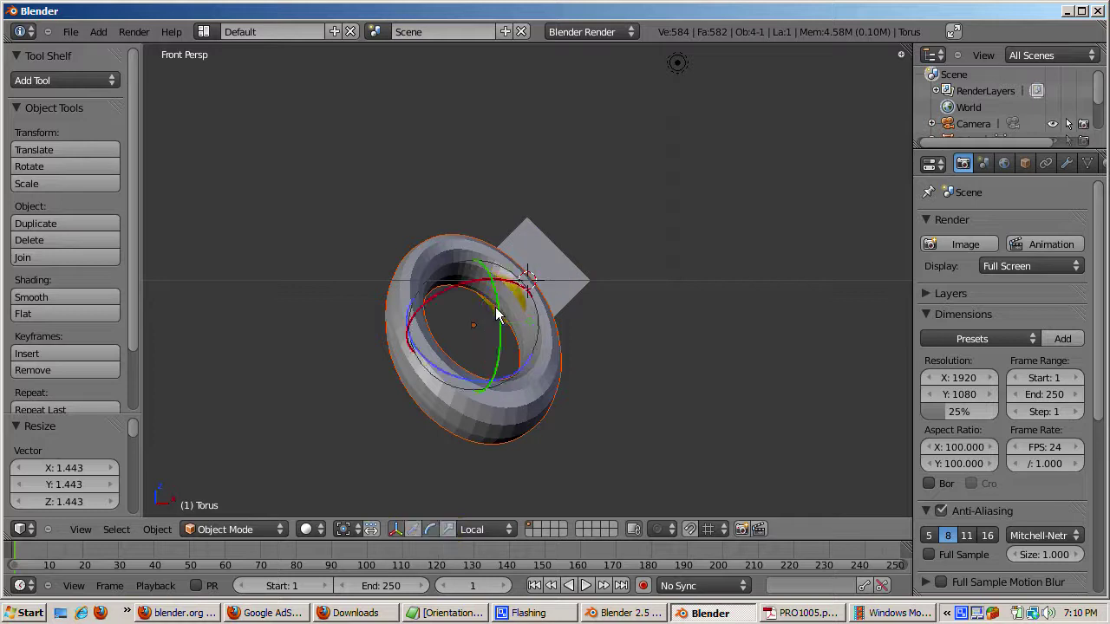
pyautogui.moveTo(440, 373); pyautogui.dragTo(440, 410)
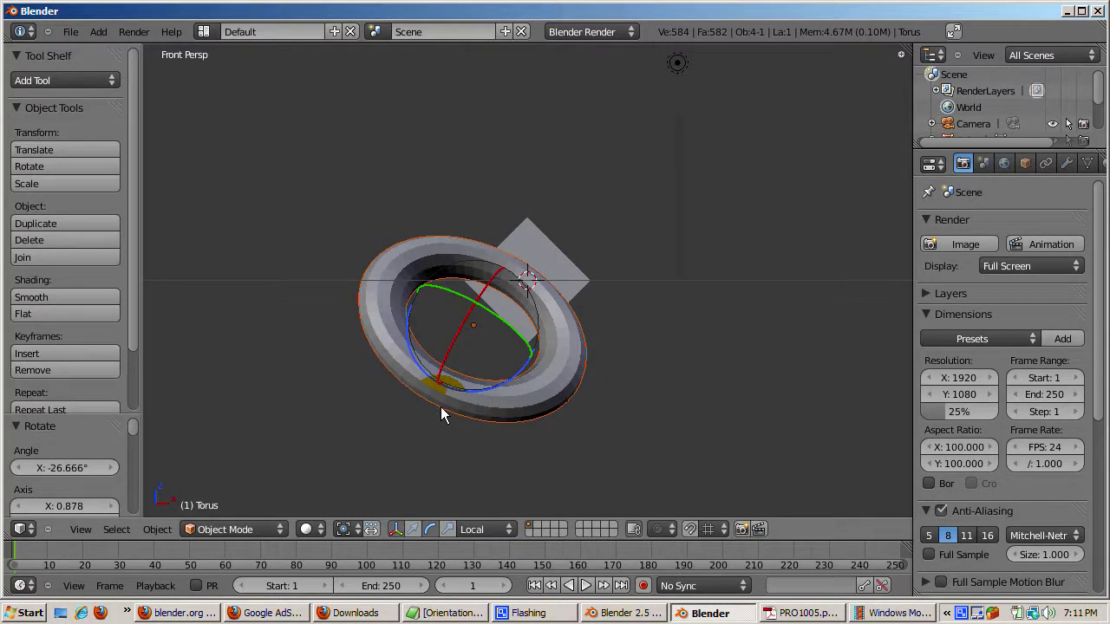
pyautogui.click(441, 408)
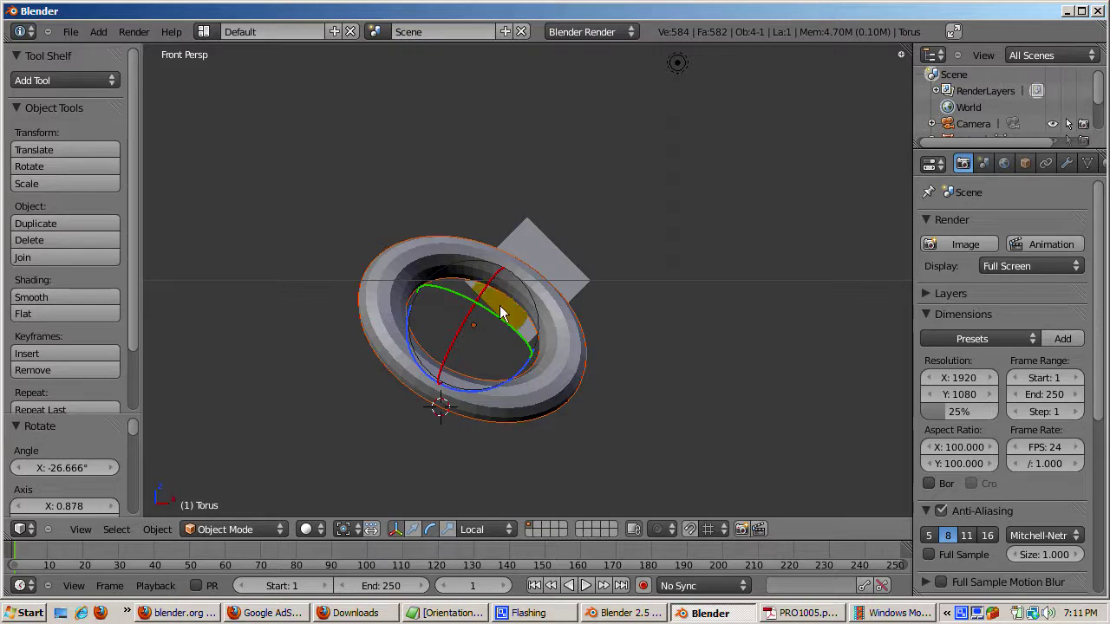
pyautogui.moveTo(456, 334); pyautogui.dragTo(454, 345)
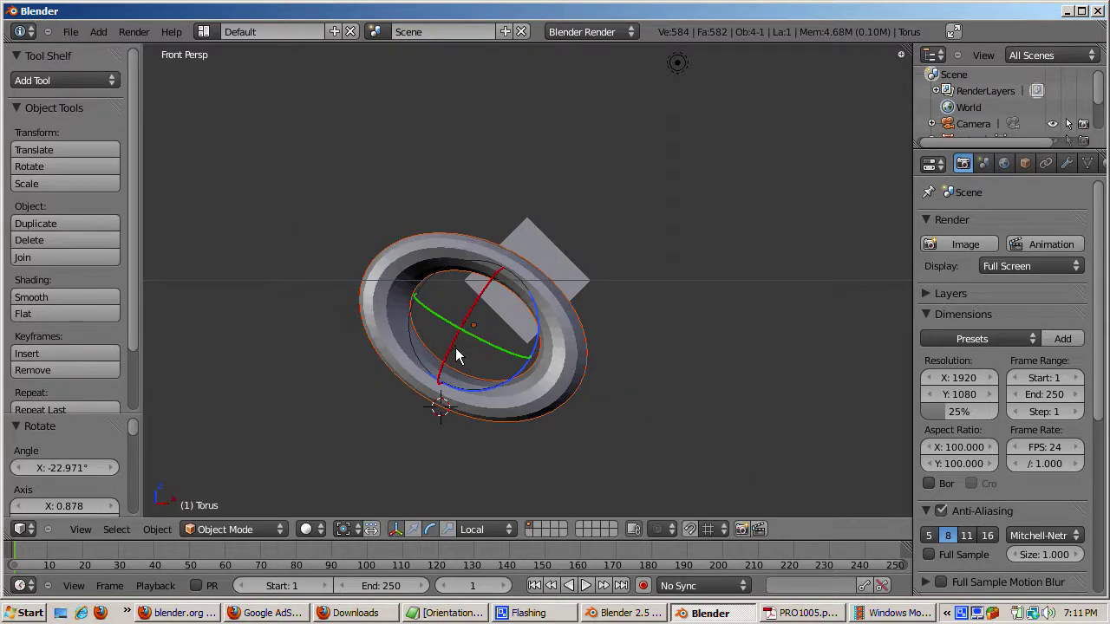
# - Move the rotated cube along its local Z axis twice with G Z Z
pyautogui.click(411, 530)
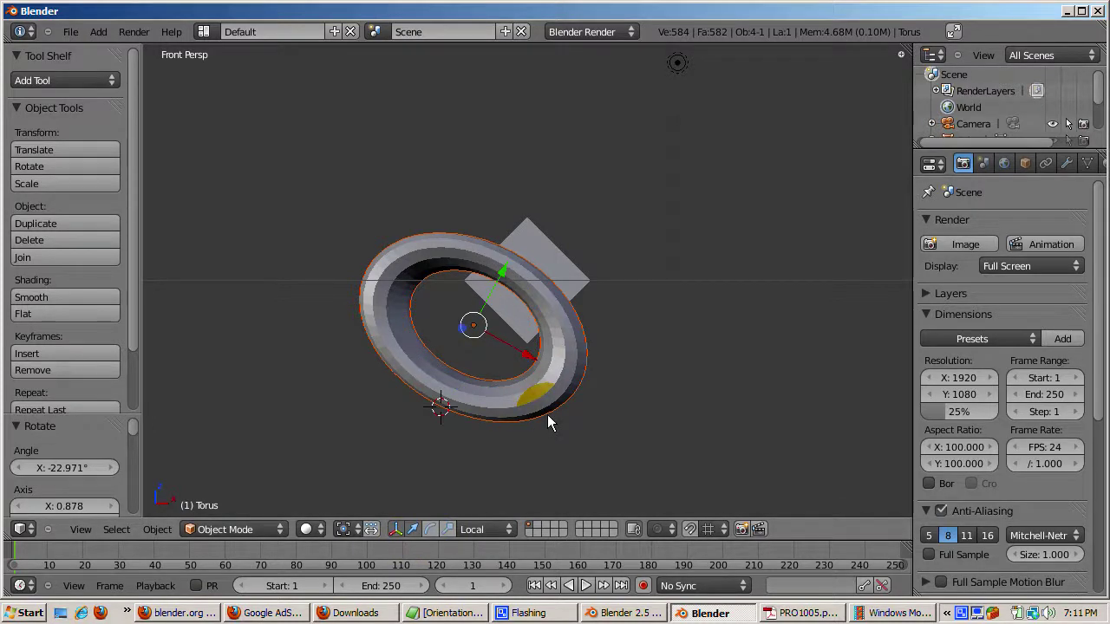
pyautogui.moveTo(547, 412); pyautogui.dragTo(491, 452, button='middle')
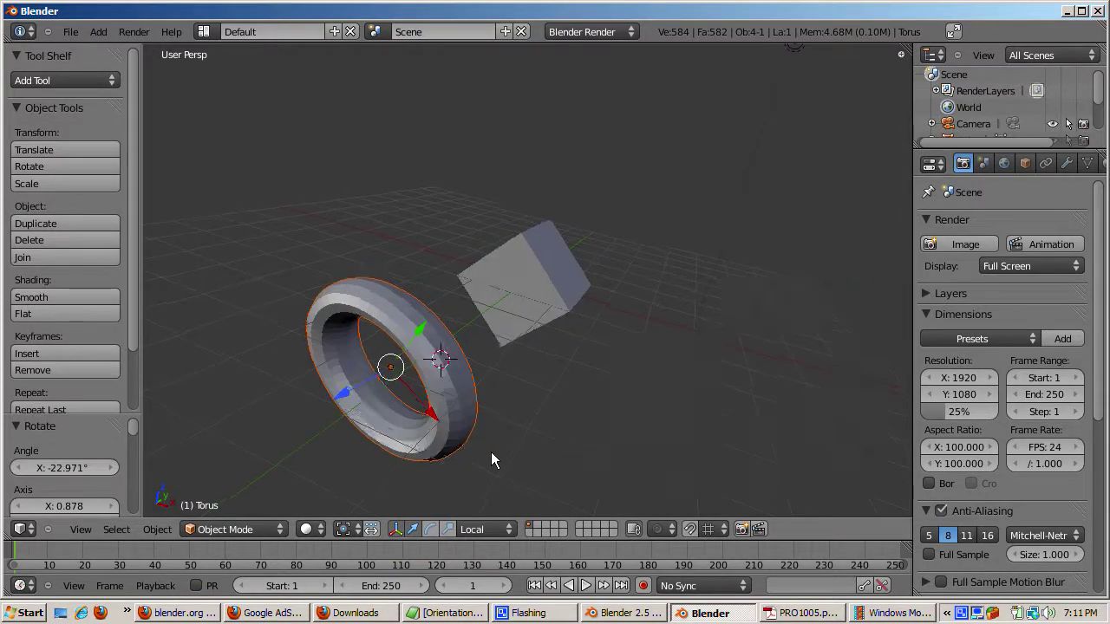
pyautogui.rightClick(535, 295)
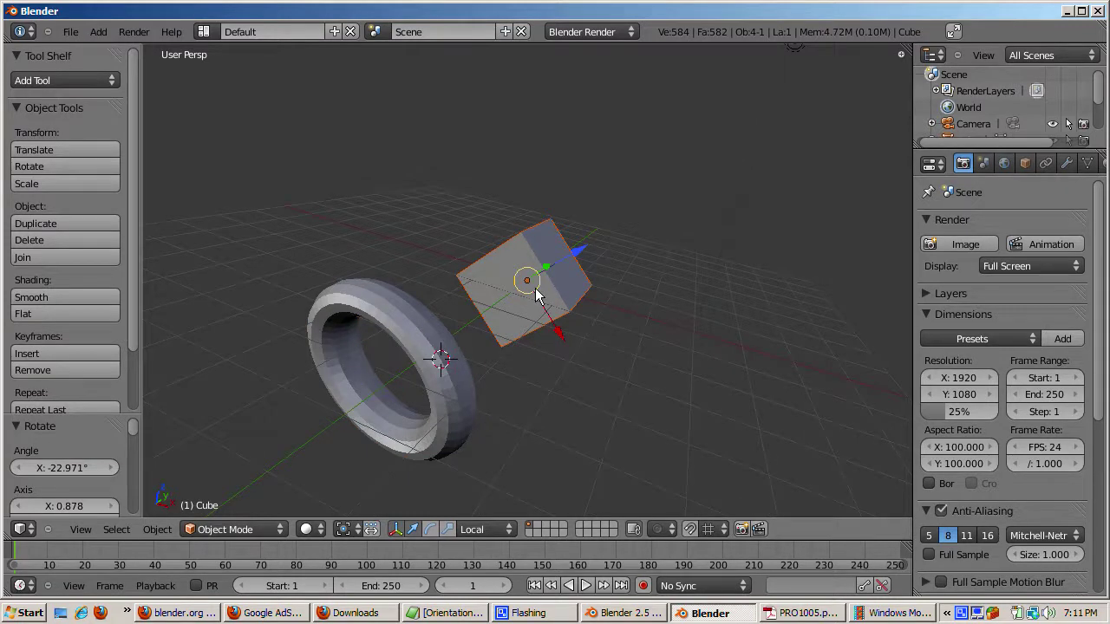
pyautogui.press('g')
pyautogui.press('z')
pyautogui.press('z')
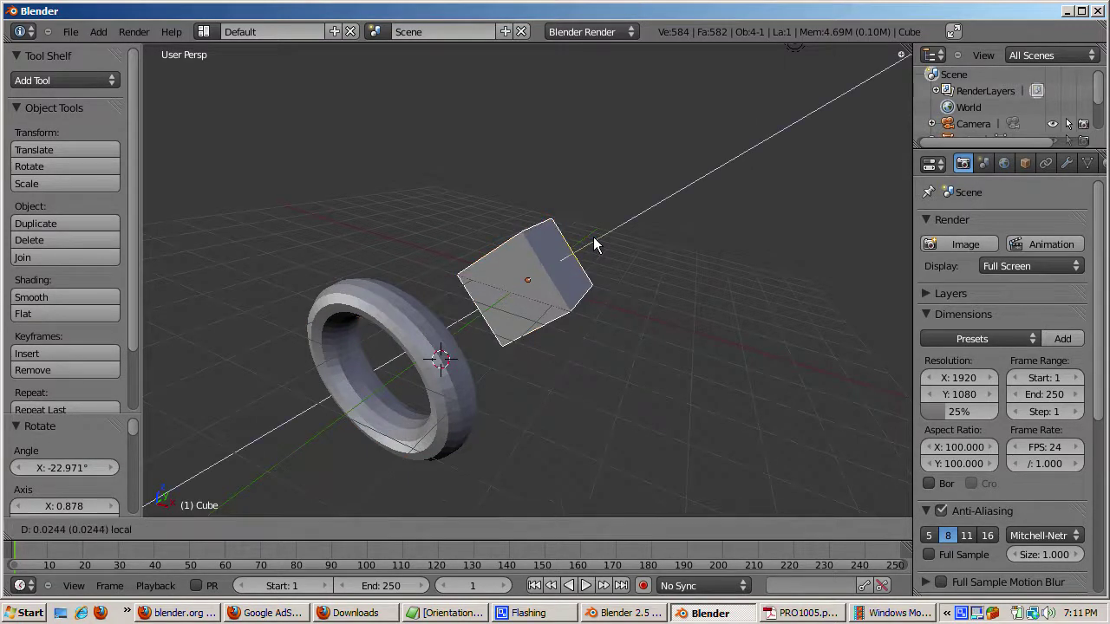
pyautogui.click(592, 248)
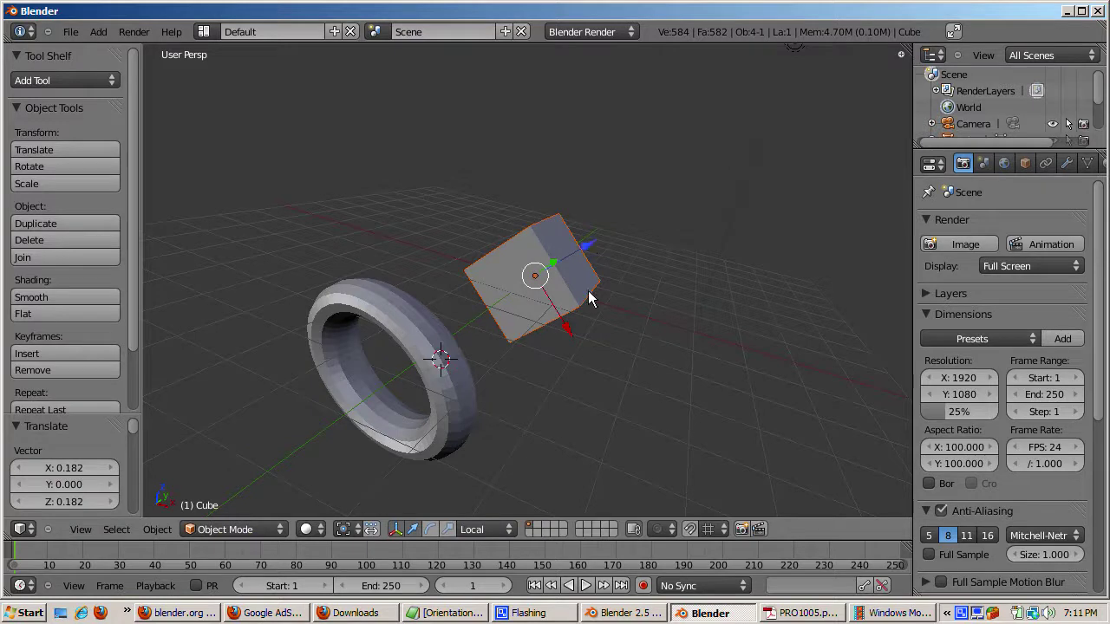
pyautogui.press('g')
pyautogui.press('z')
pyautogui.press('z')
pyautogui.click(569, 335)
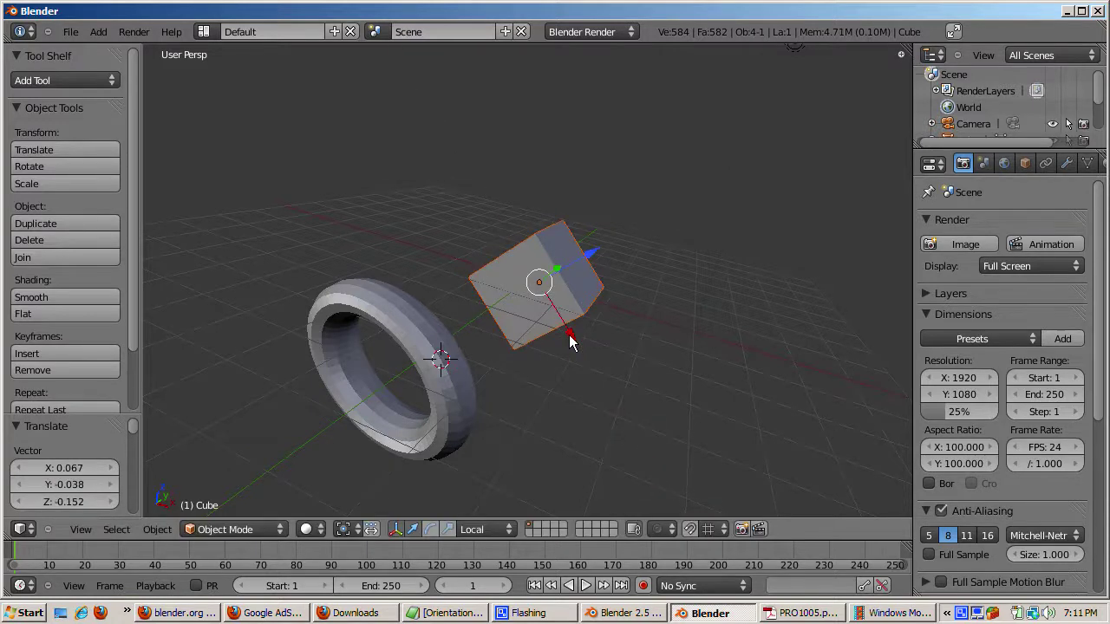
# - Duplicate the cube and slide the copy away along its local X axis
pyautogui.hotkey('shift', 'd')
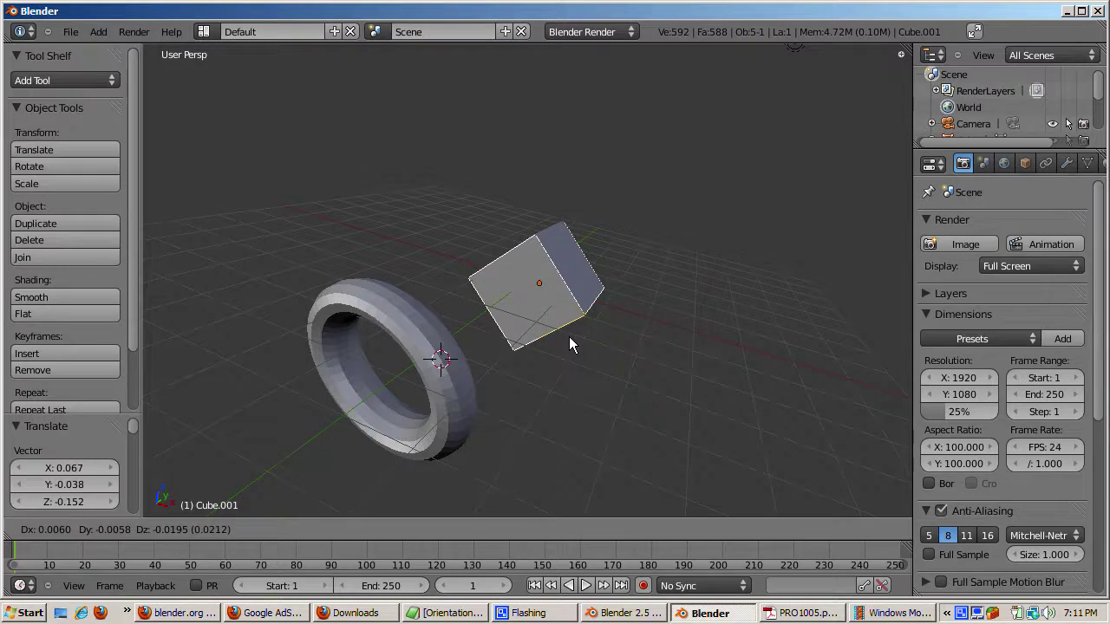
pyautogui.press('x')
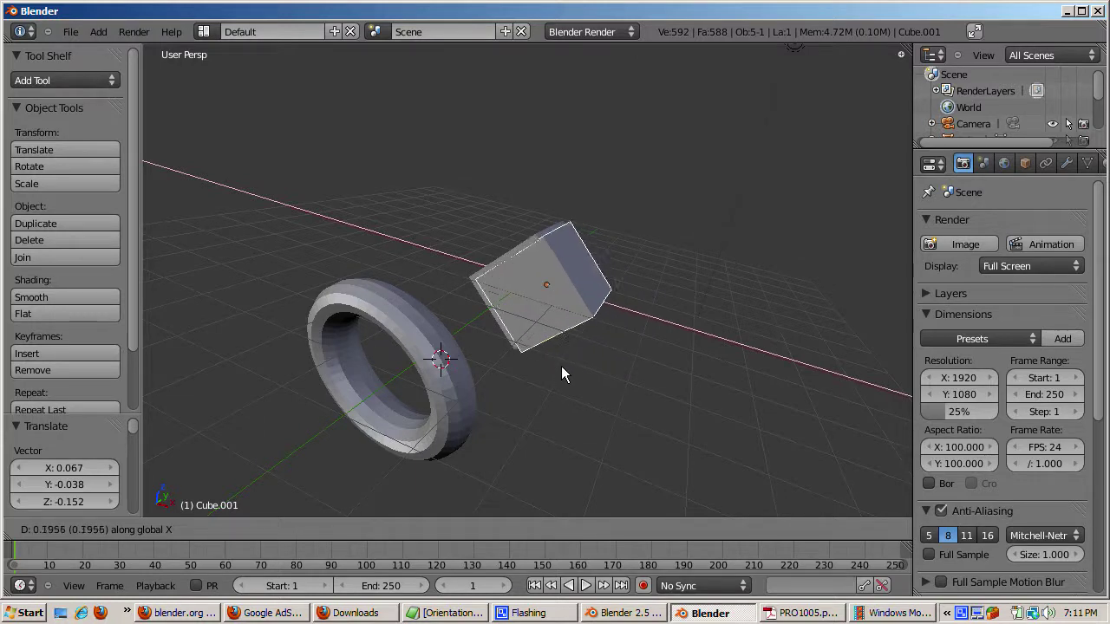
pyautogui.rightClick(560, 365)
pyautogui.moveTo(578, 338); pyautogui.dragTo(650, 441)
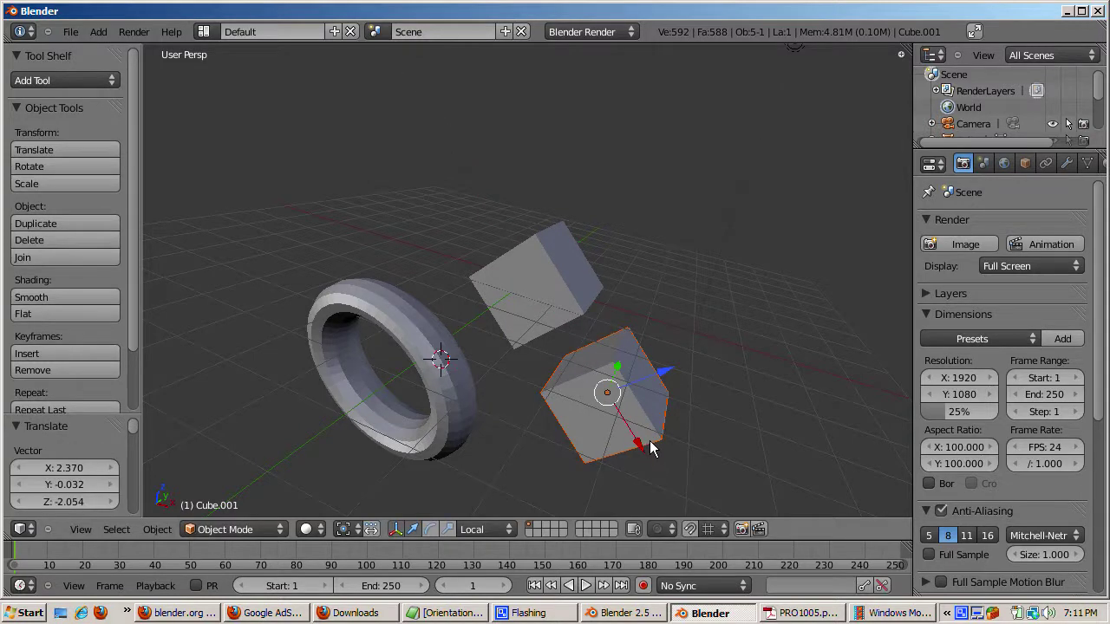
# - Set the transform orientation to View and look from the right side view
pyautogui.click(482, 530)
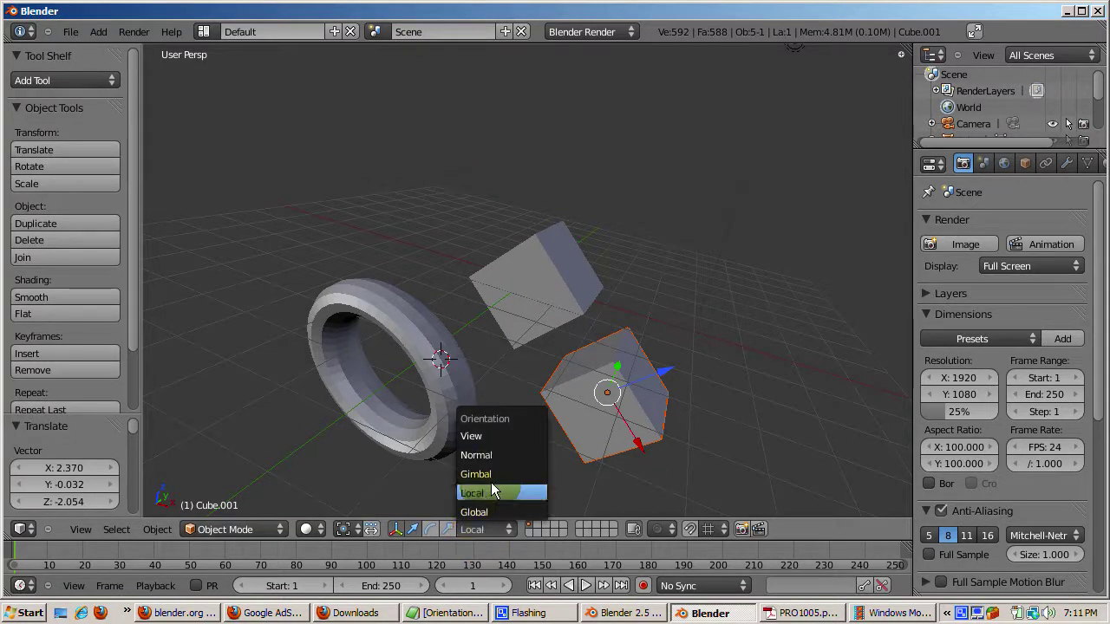
pyautogui.click(493, 435)
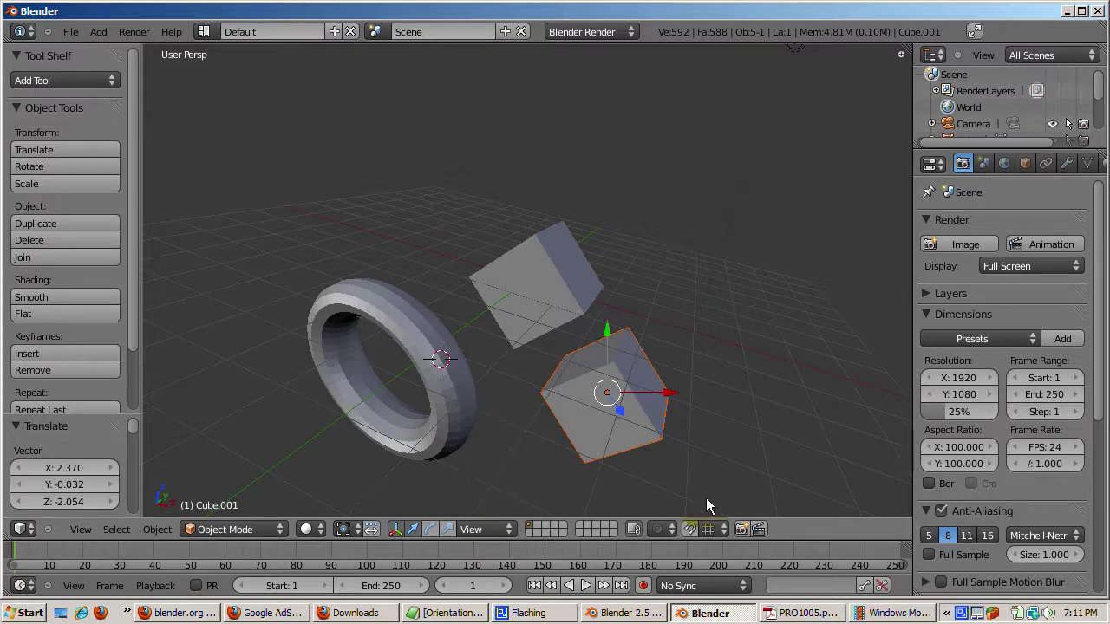
pyautogui.press('KP_3')
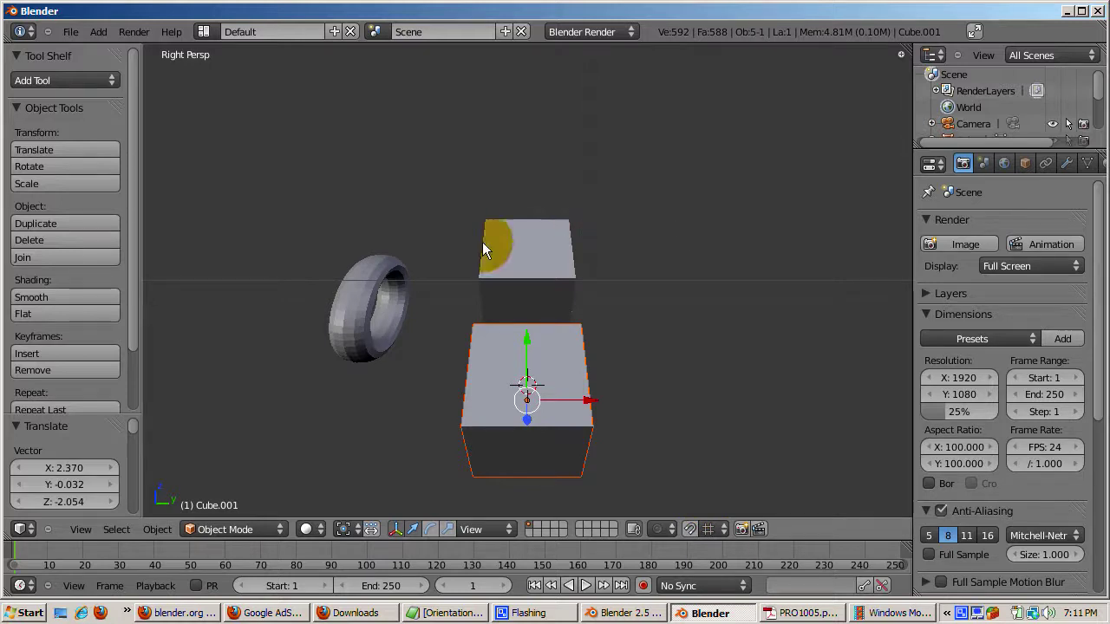
pyautogui.click(457, 288)
# - Switch orientation to Gimbal and move the duplicate cube about -0.209 along Z
pyautogui.click(486, 533)
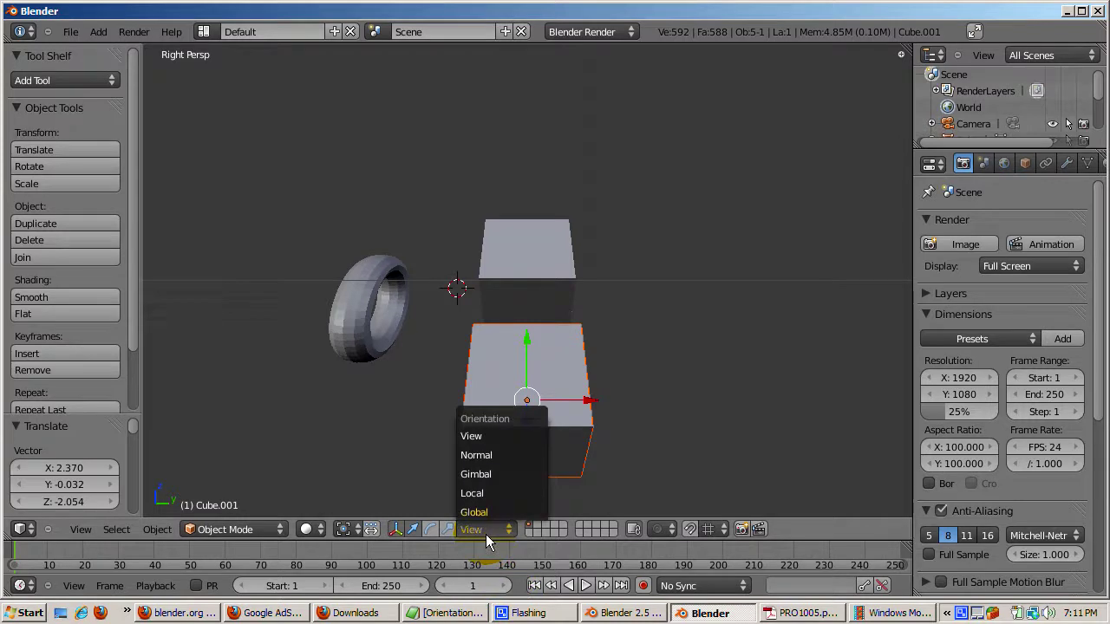
pyautogui.click(487, 474)
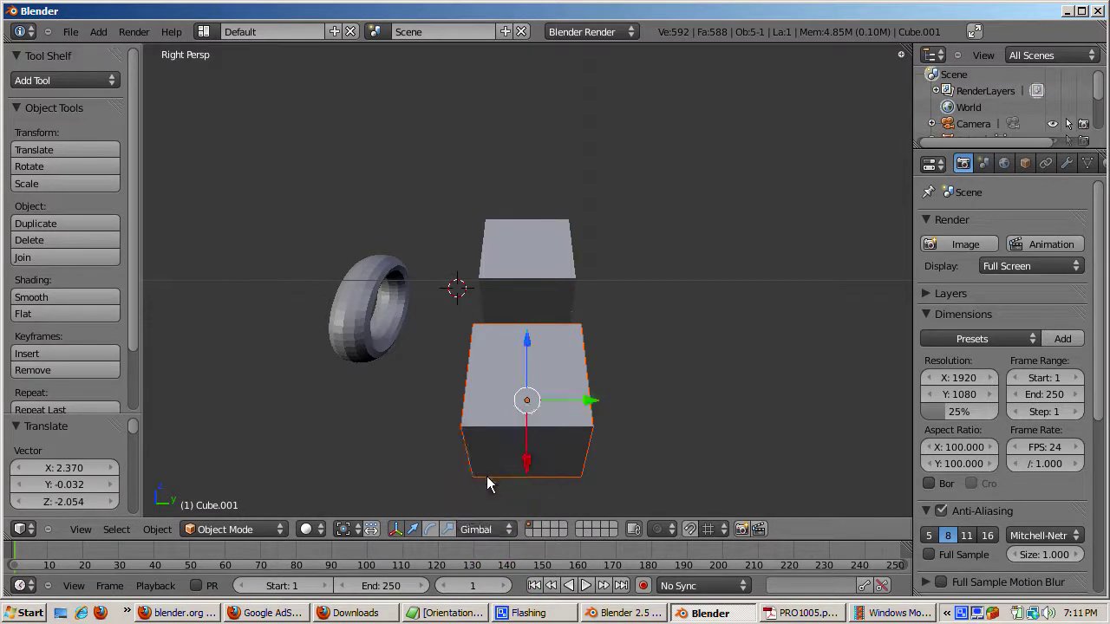
pyautogui.moveTo(526, 379); pyautogui.dragTo(535, 410)
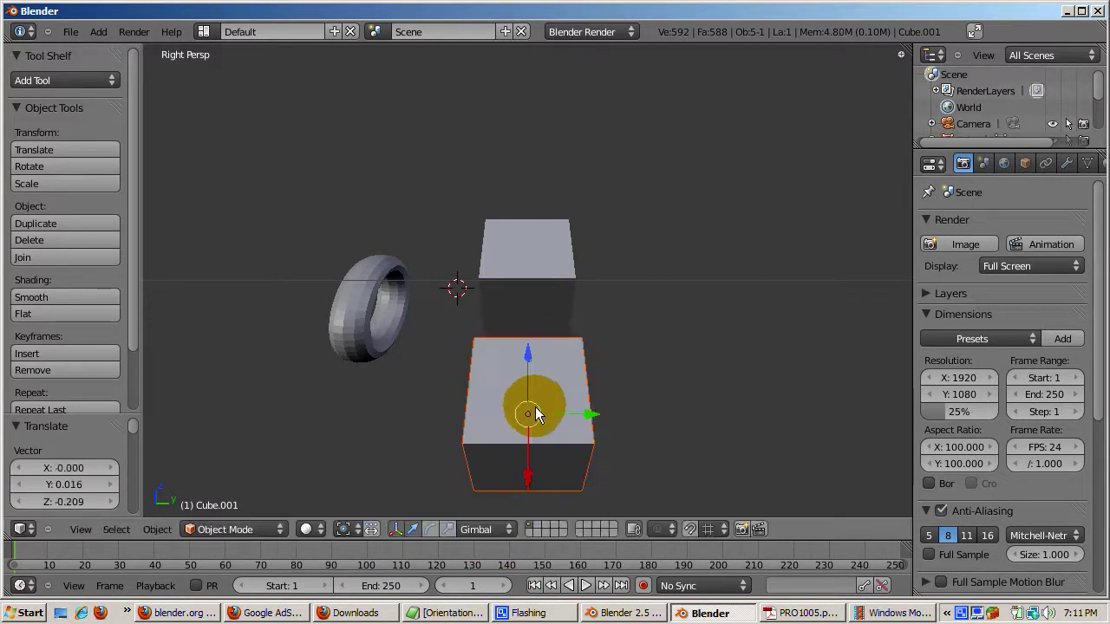
pyautogui.click(670, 398)
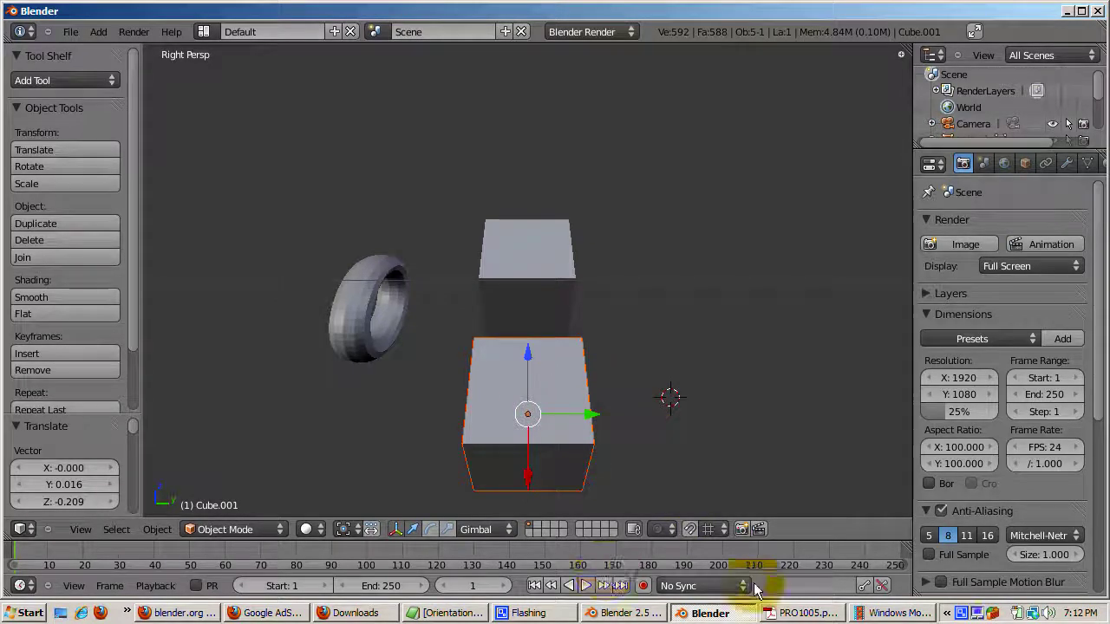